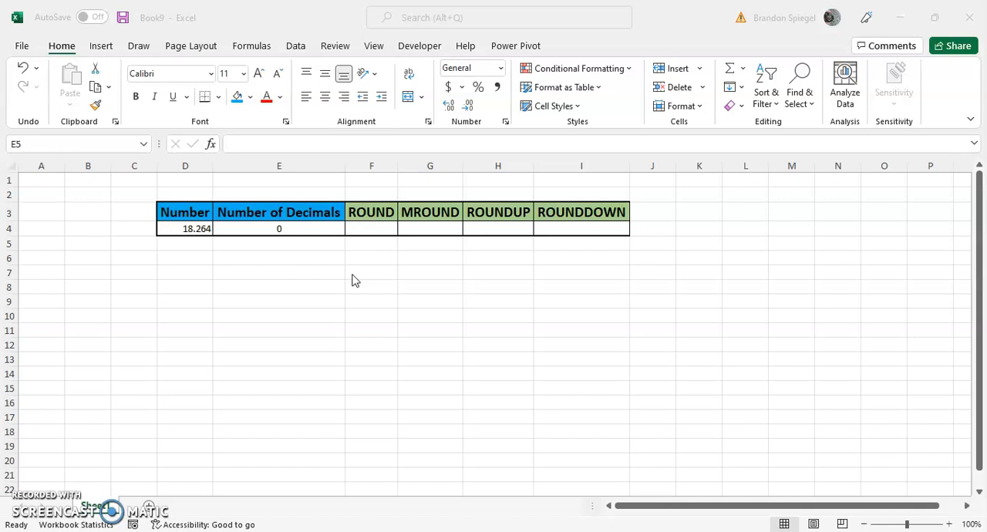
left_click(352, 274)
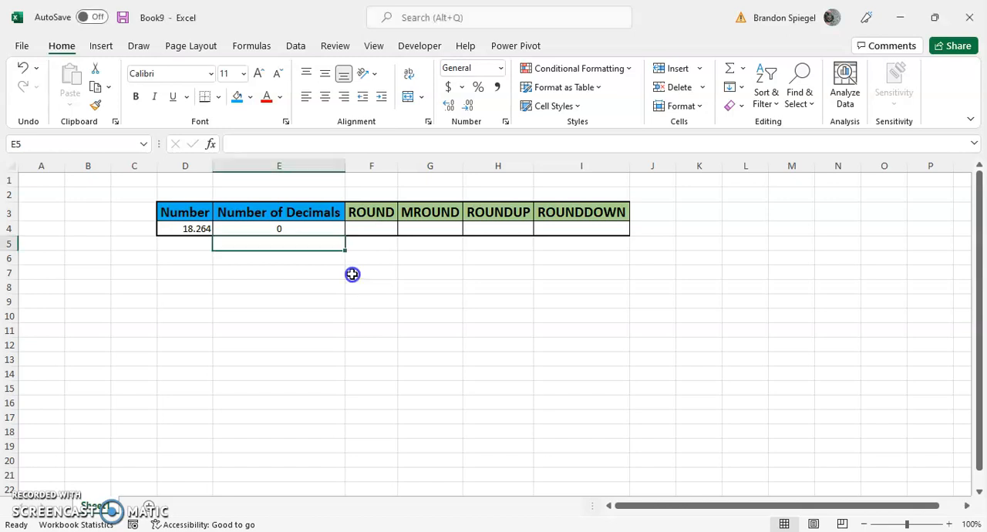
key("Up")
key("Left")
key("Right")
key("Left")
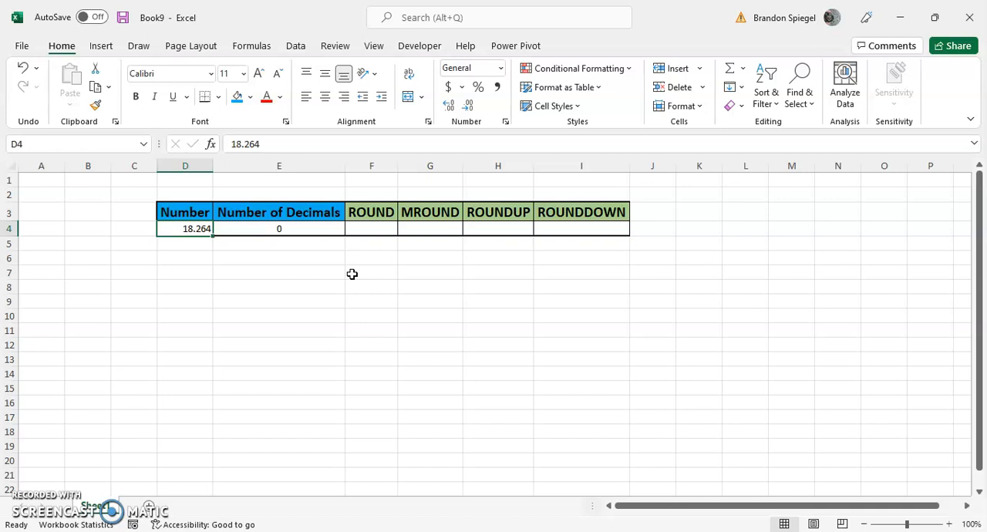
key("Right")
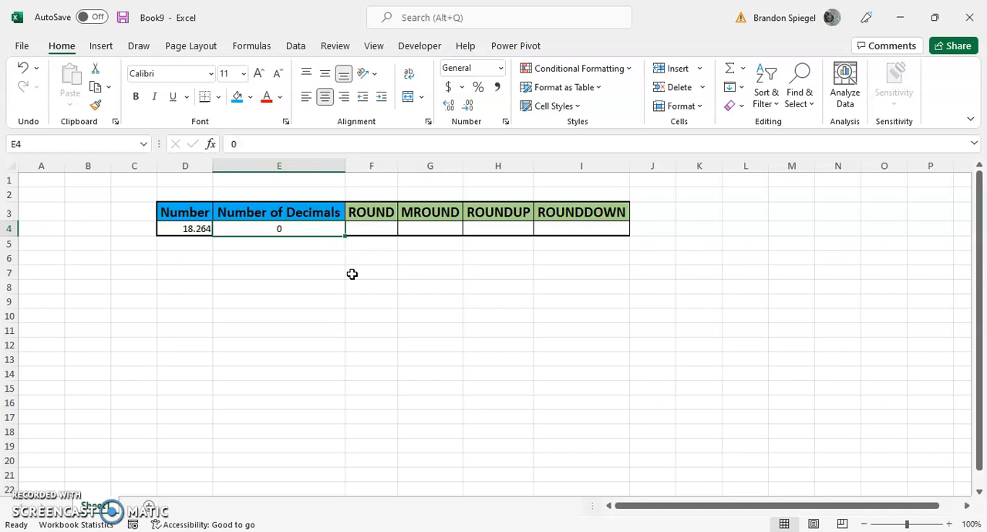
- Enter the formula =ROUND(D4,E4) in cell F4 under the ROUND heading
key("Right")
type("=round")
key("Tab")
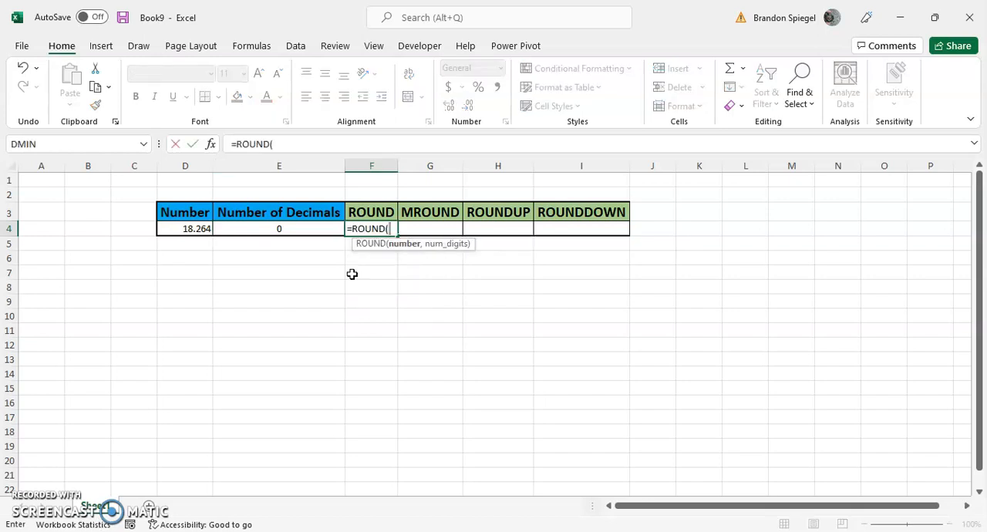
key("Left")
key("Left")
type(",")
key("Left")
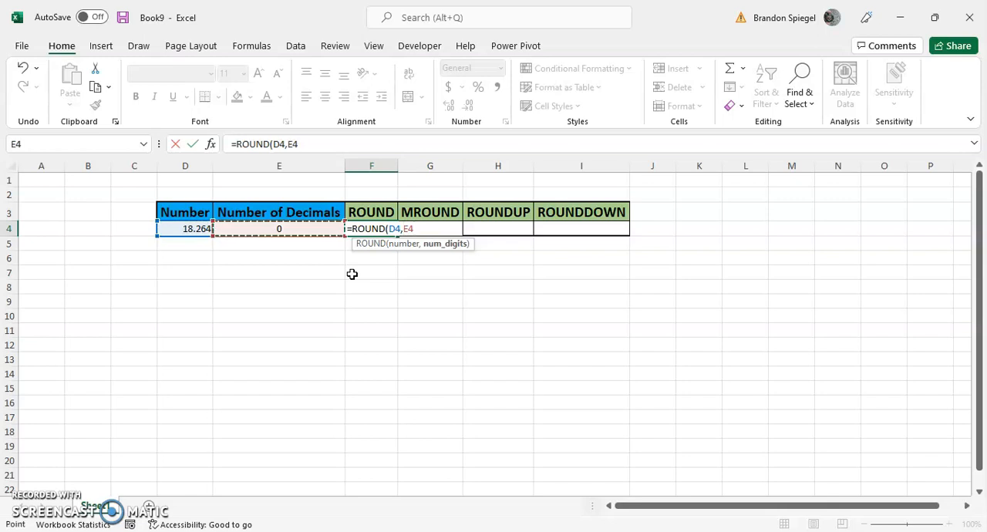
type(")")
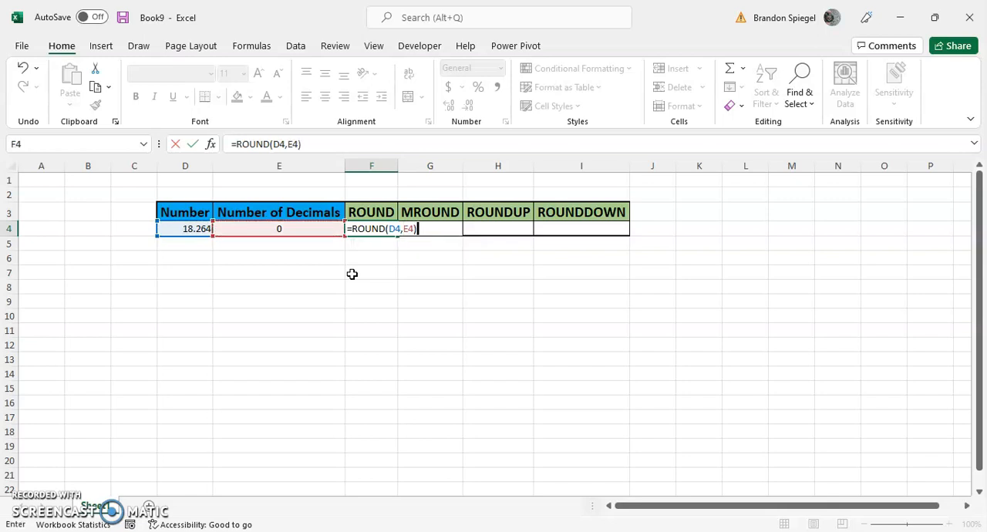
key("Return")
key("Up")
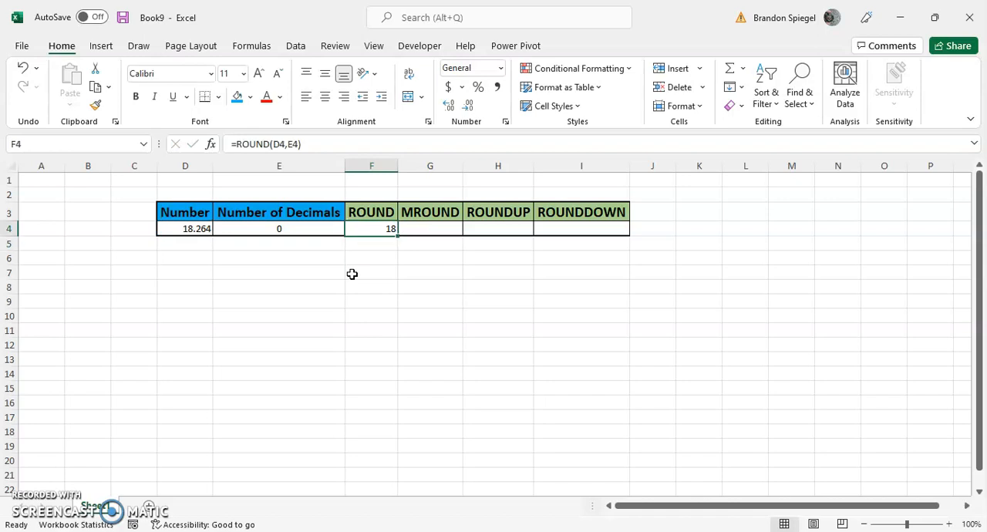
- Set the number of decimals in cell E4 to 1 to test the ROUND formula
key("Left")
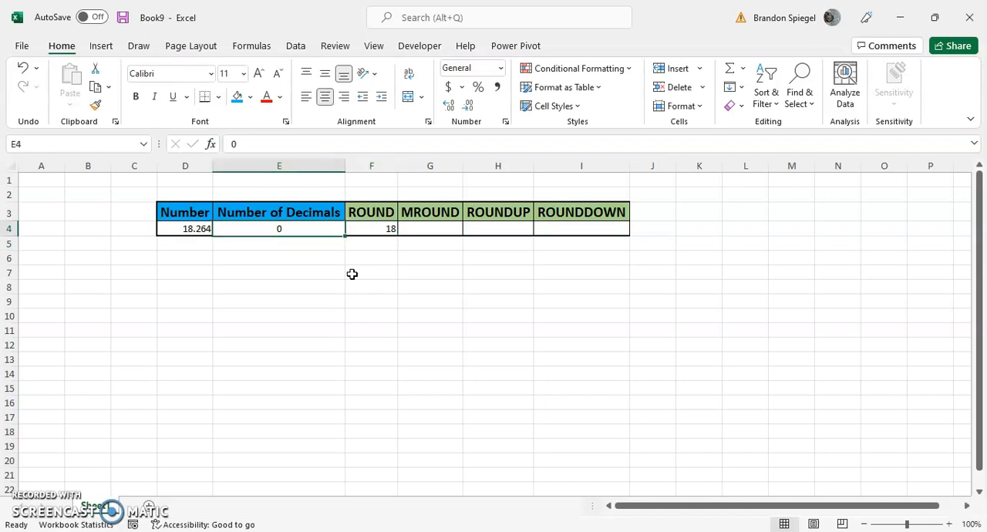
type("1")
key("Return")
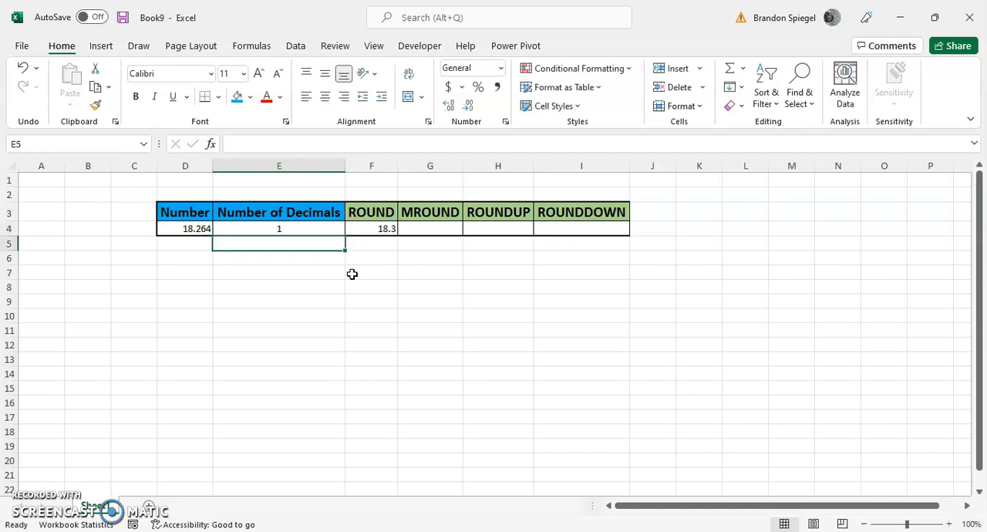
key("Up")
key("Right")
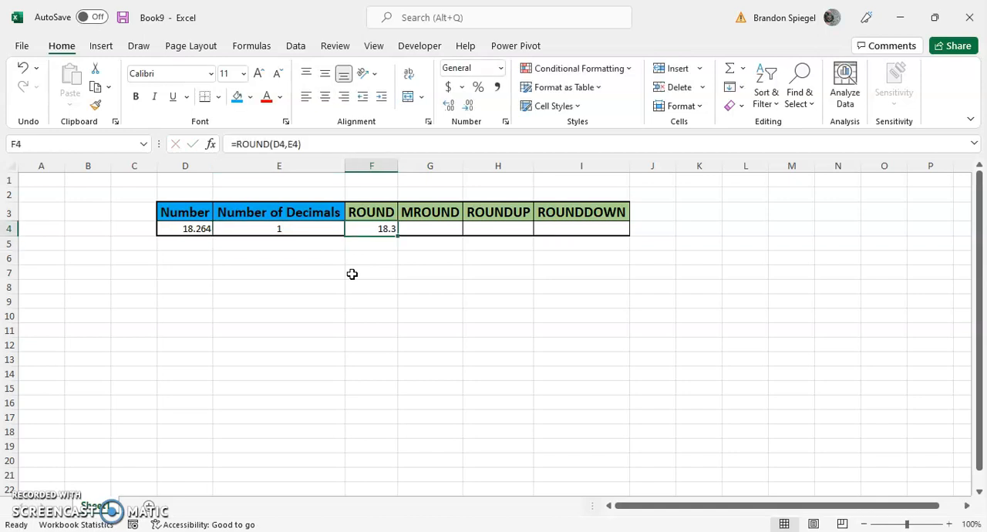
- Examine the decimal digits of the number in D4 and compare them with the ROUND result in F4
key("Left")
key("Left")
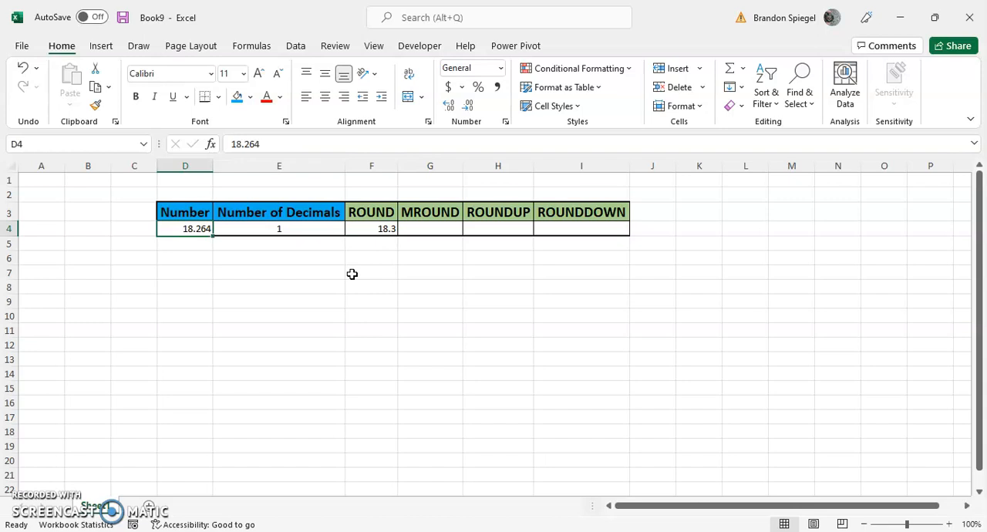
key("F2")
key("Left")
key("Left")
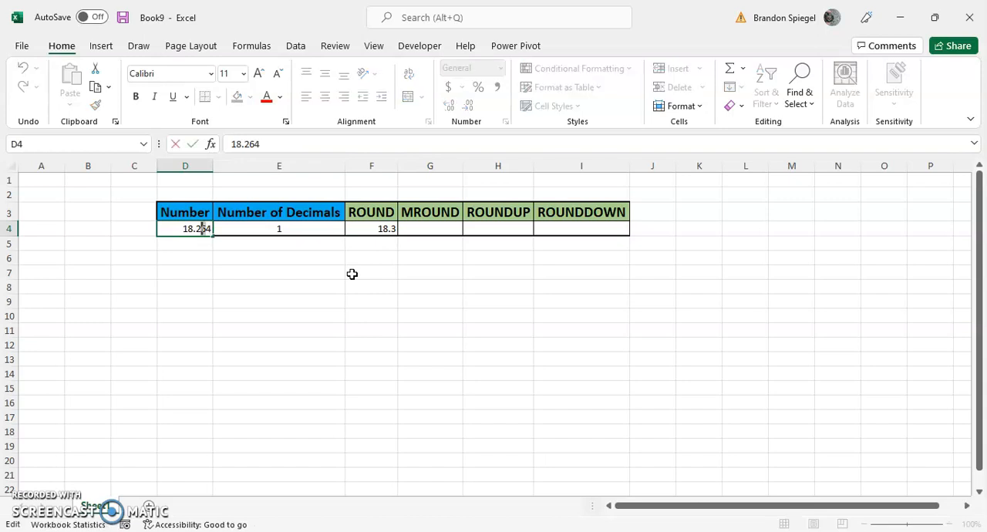
key("Return")
key("Up")
key("Right")
key("Right")
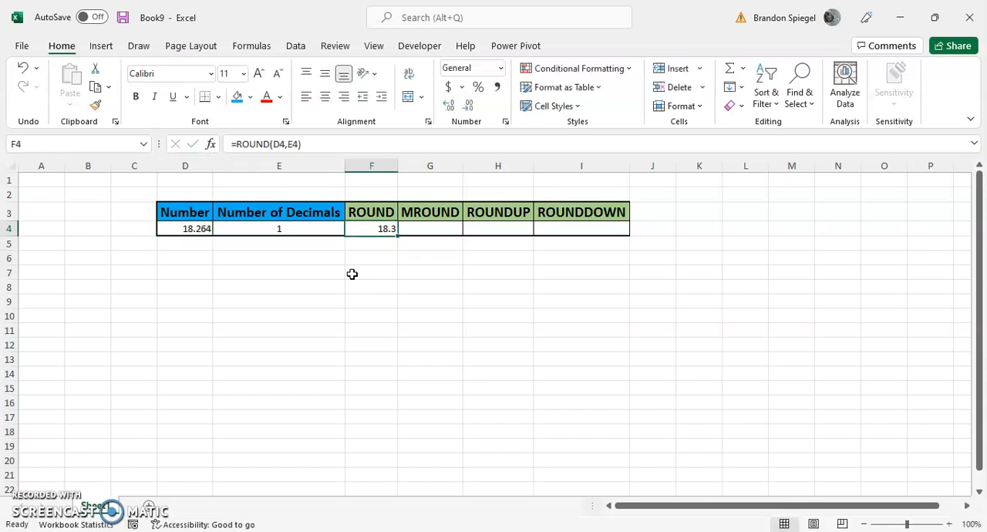
- Set the number of decimals in cell E4 back to 0
key("Left")
type("0")
key("Tab")
- Enter the formula =MROUND(D4,5) in cell G4 under the MROUND heading
key("Right")
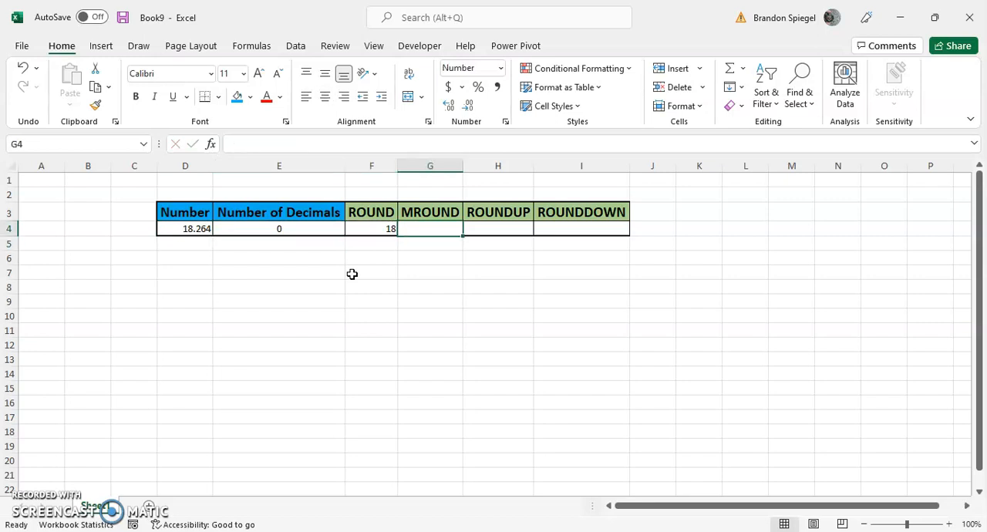
type("=mround")
key("Tab")
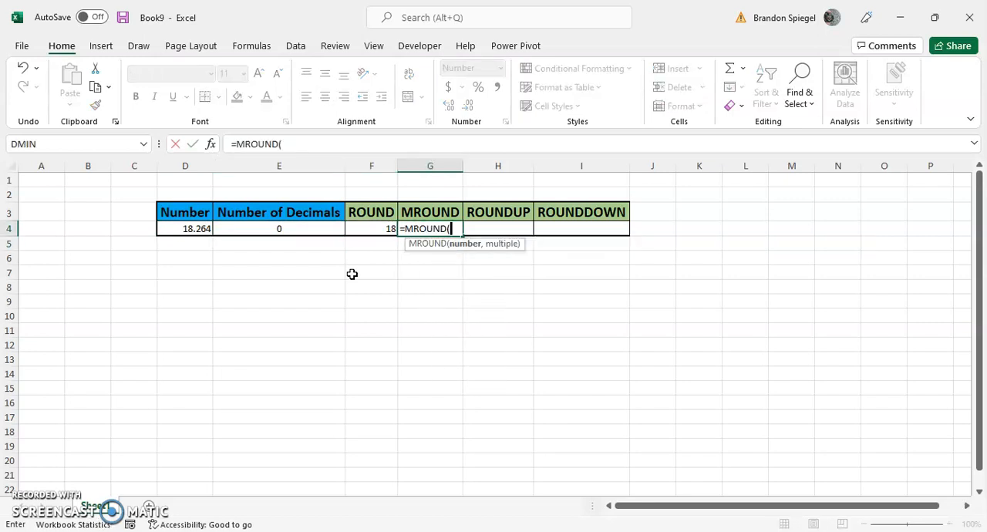
key("Left")
key("Left")
key("Left")
type(",")
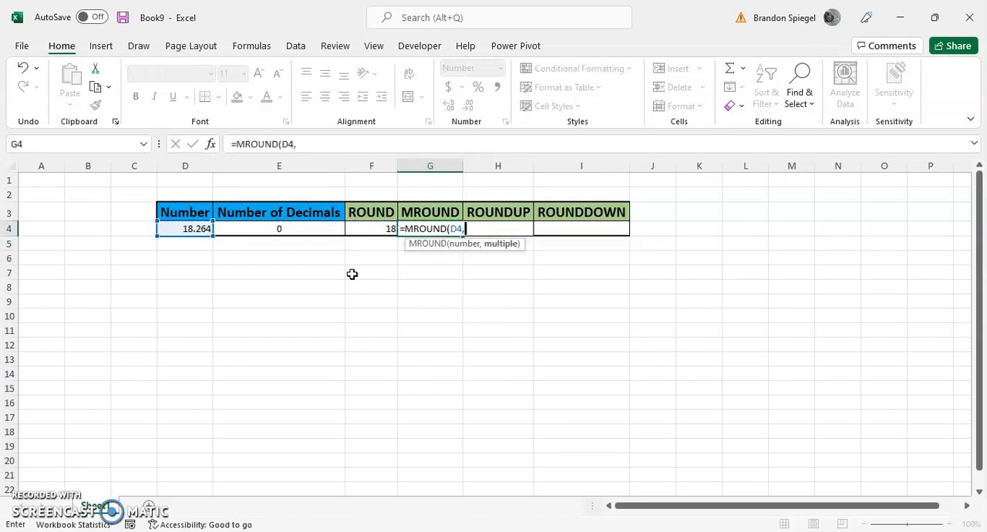
type("5)")
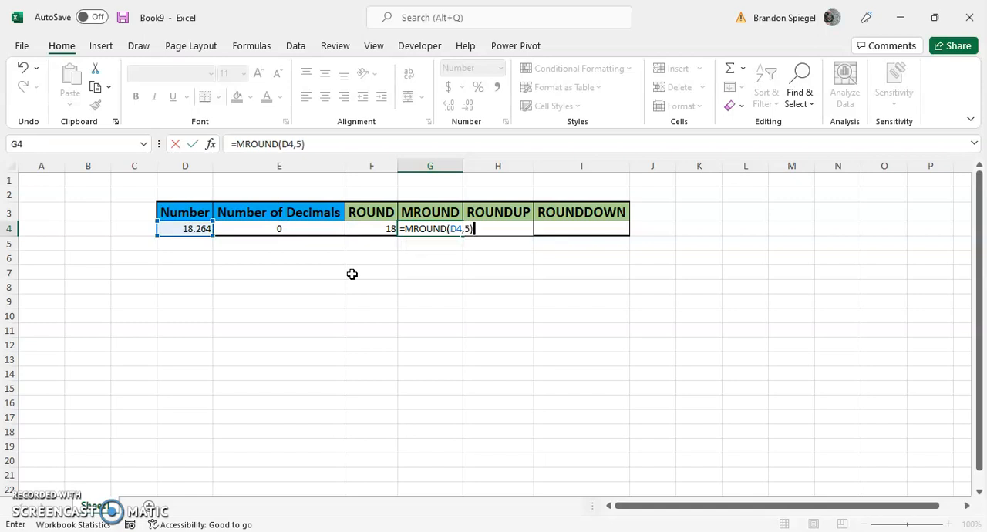
key("ctrl+Return")
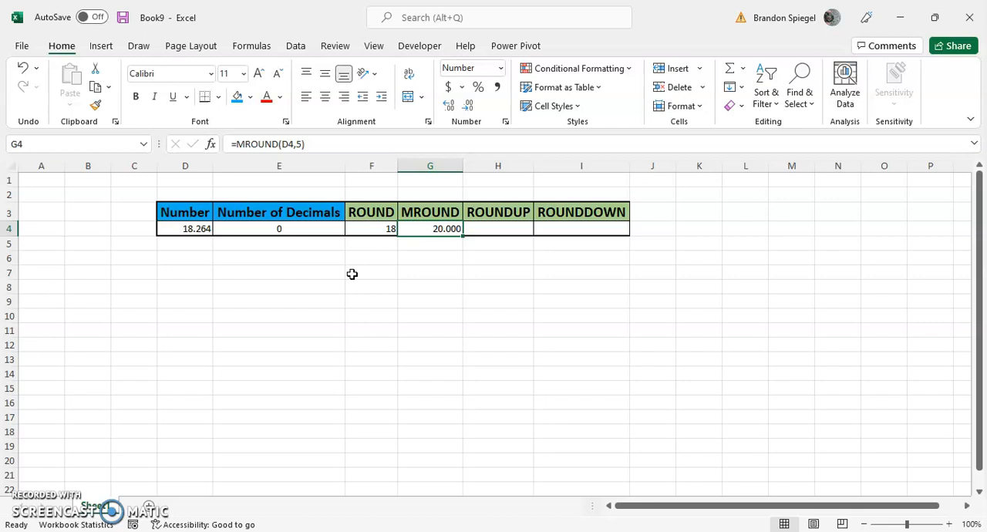
- Change the multiple in the MROUND formula in G4 to 4
key("F2")
key("Left")
key("BackSpace")
type("4")
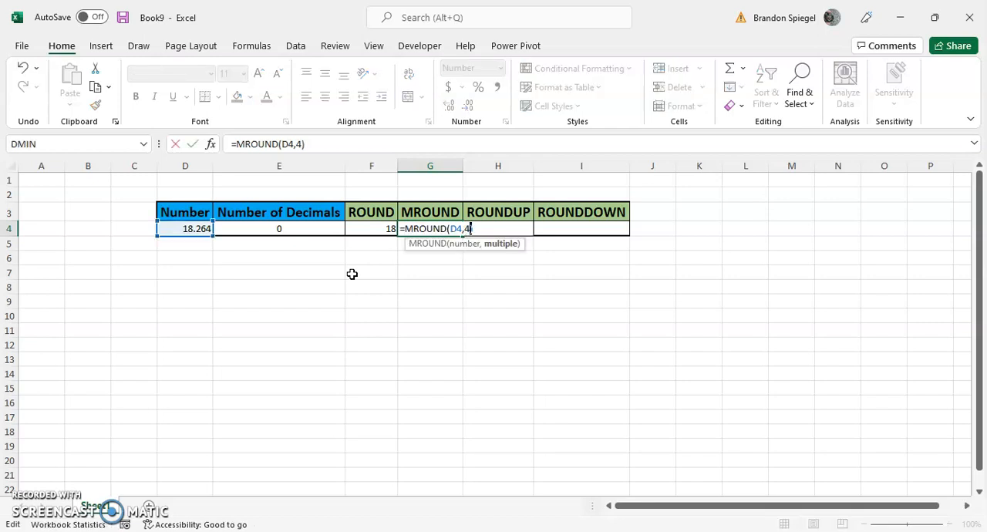
key("Return")
key("Up")
- Change the multiple in the MROUND formula in G4 to 3
key("F2")
key("Left")
key("BackSpace")
type("3")
key("Return")
key("Up")
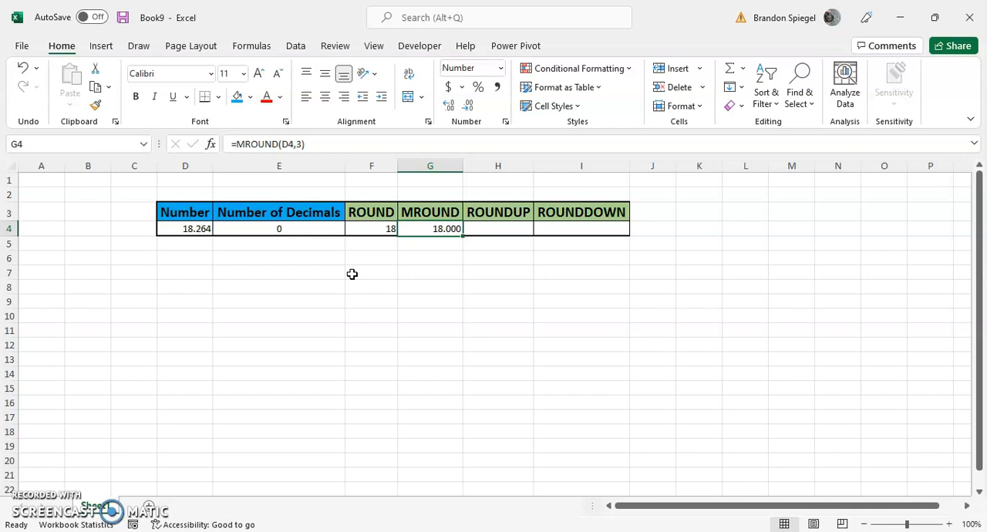
- Extend the multiple in the MROUND formula in G4 to 3.5
key("F2")
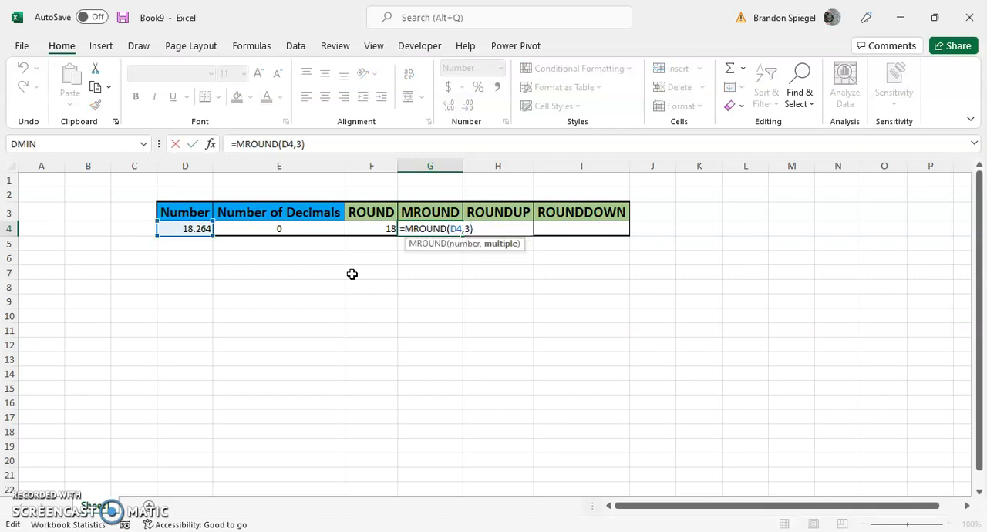
type(".5")
key("ctrl+Return")
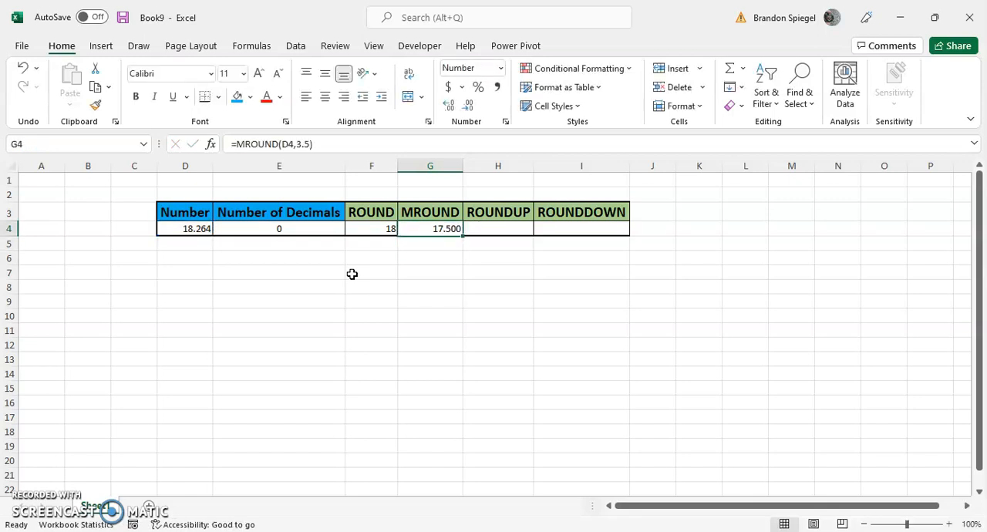
- Enter the formula =ROUNDUP(D4,E4) in cell H4 under the ROUNDUP heading
key("Right")
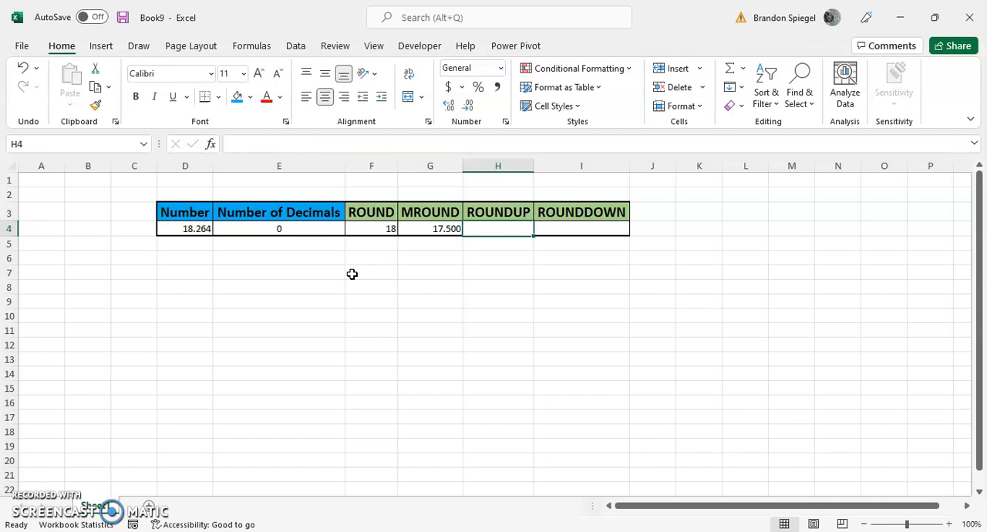
type("=roundup")
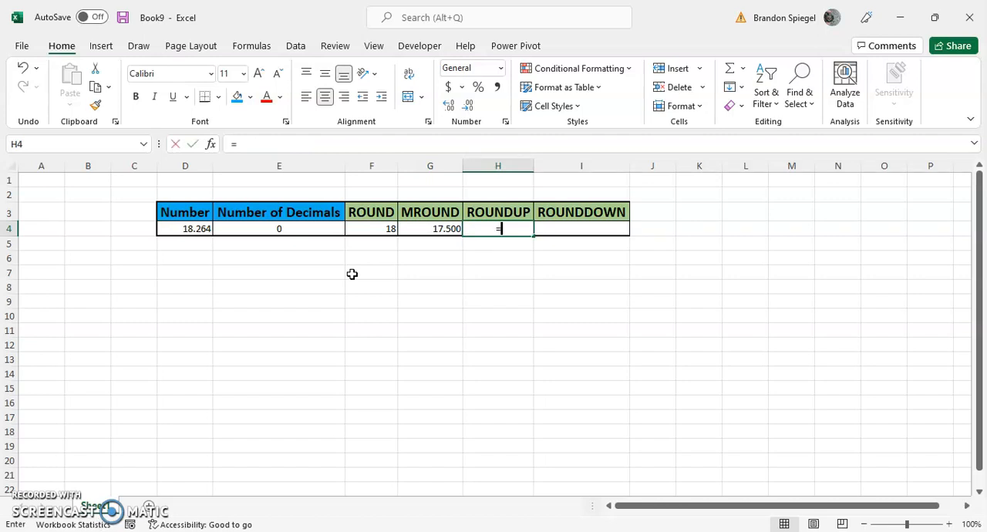
key("Tab")
key("Left")
key("Left")
key("Left")
key("Left")
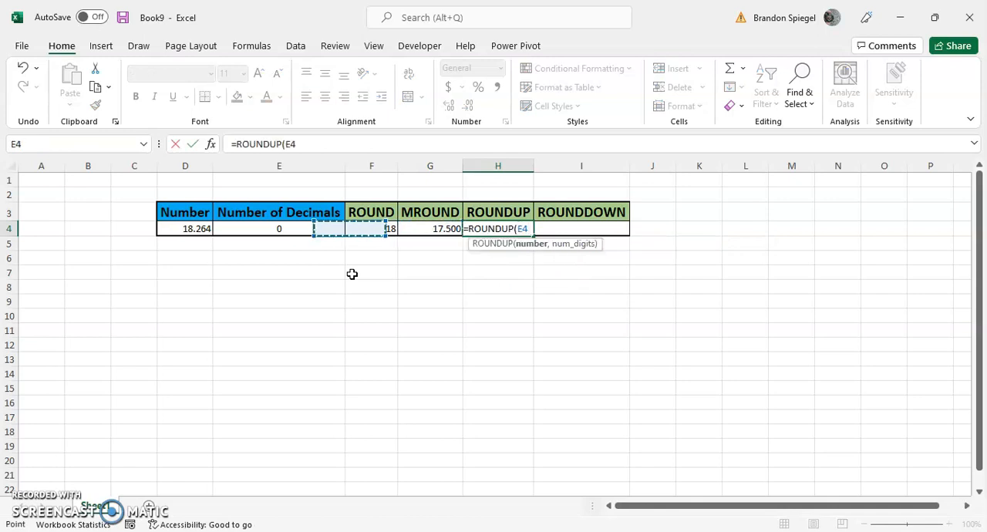
type(",")
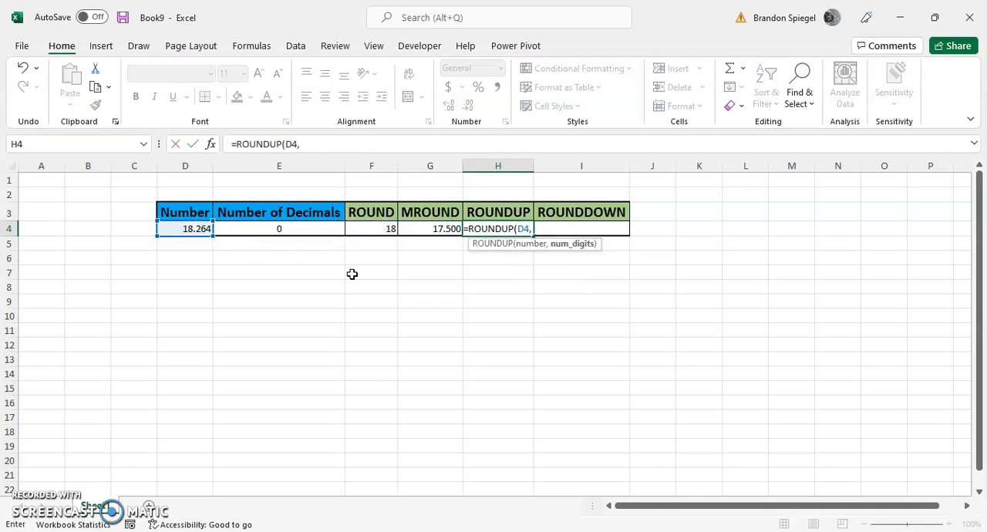
key("Left")
key("Left")
key("Left")
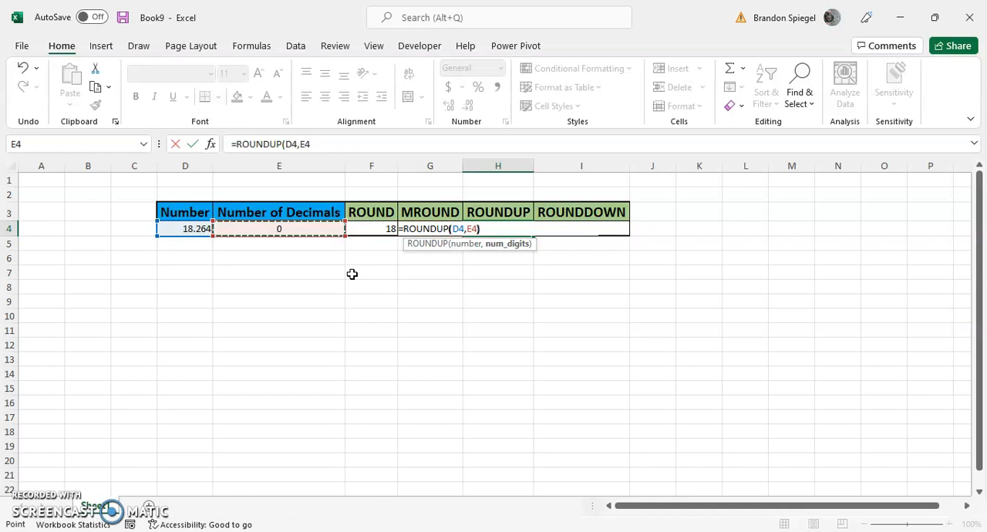
type(")")
key("Return")
- Set the number of decimals in cell E4 to 1 to test the ROUNDUP formula
key("Up")
key("Left")
key("Left")
key("Left")
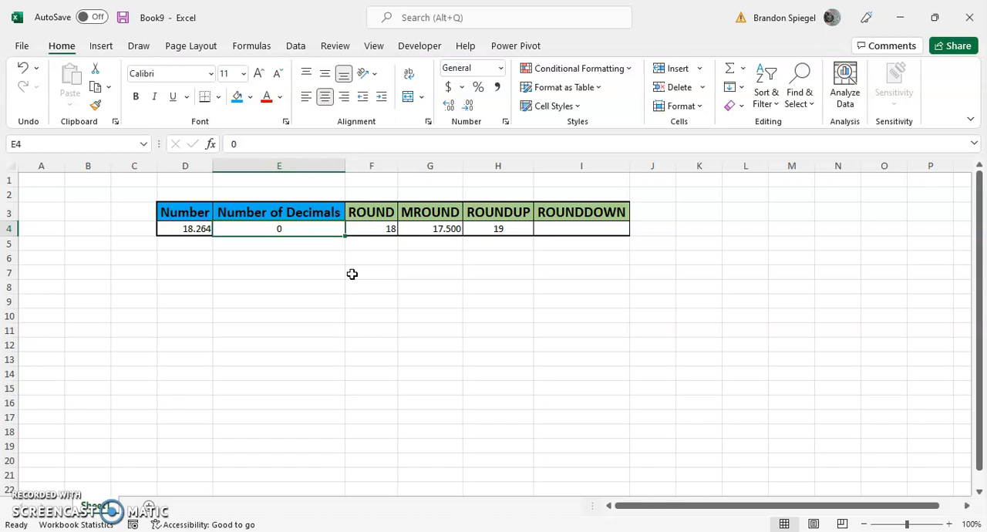
type("1")
key("Return")
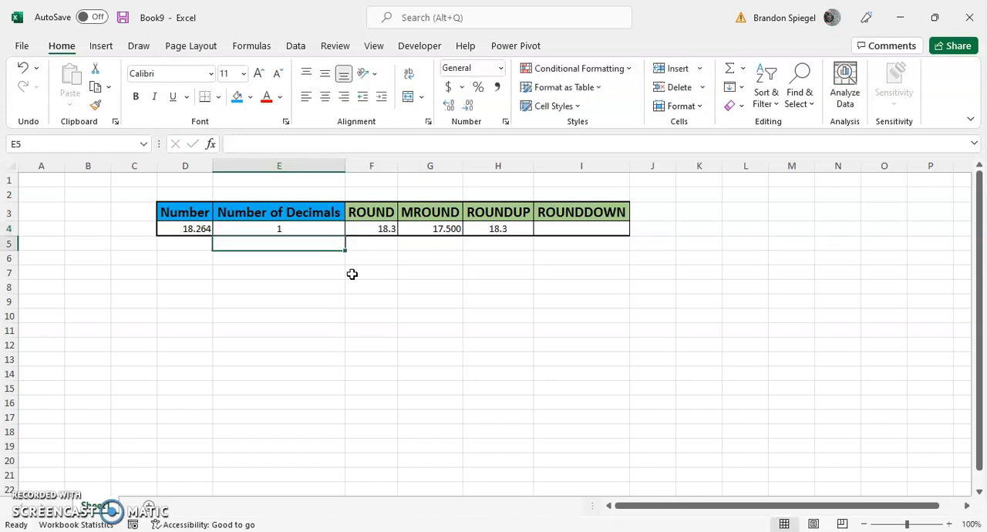
- Return the number of decimals in cell E4 to 0 and check the ROUNDUP cell H4
key("Up")
key("Left")
key("Right")
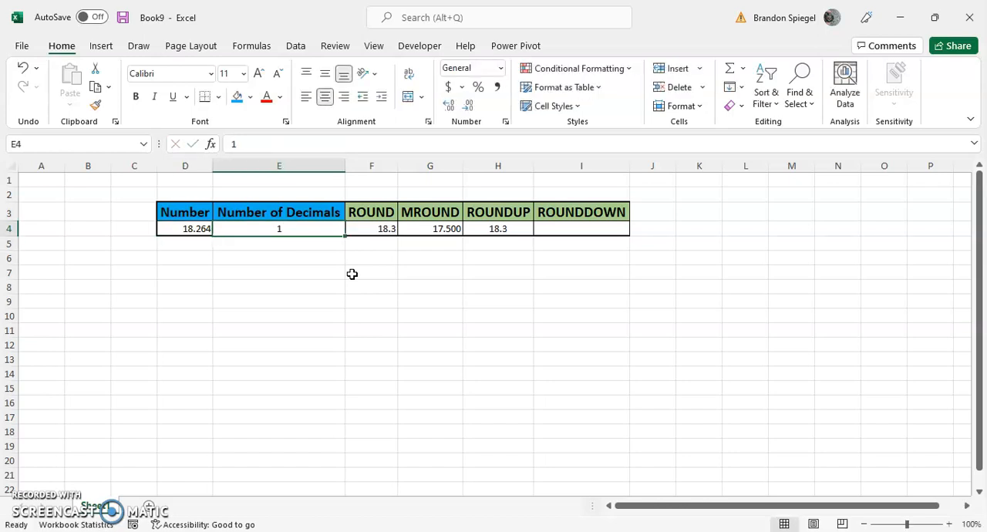
type("0")
key("Return")
key("Up")
key("Right")
key("Right")
key("Right")
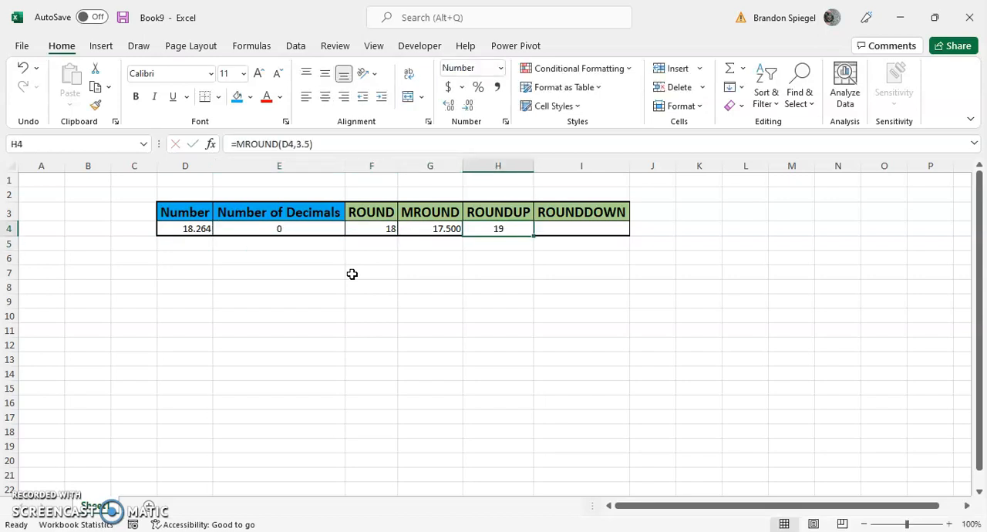
- Enter the formula =ROUNDDOWN(D4,E4) in cell I4 under the ROUNDDOWN heading
key("Right")
key("Up")
key("Down")
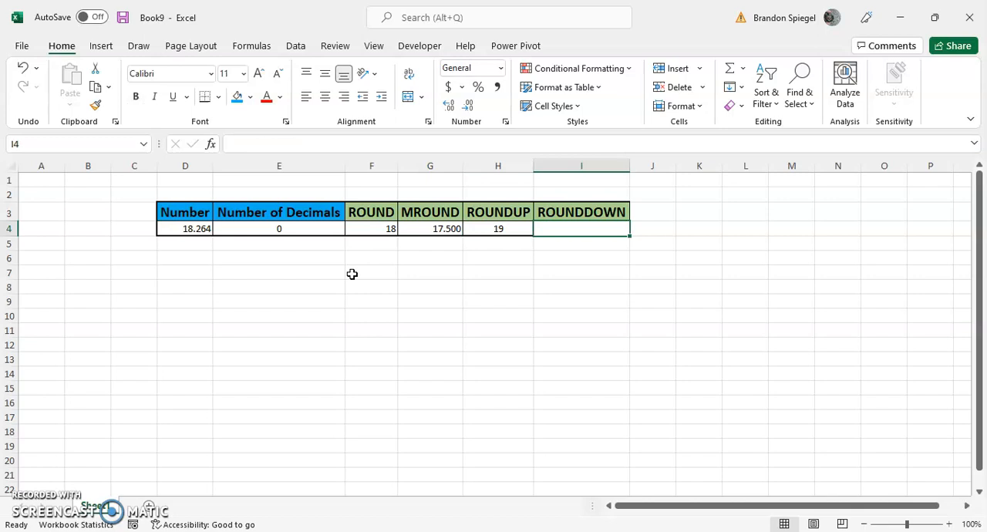
type("=rounddown")
key("Tab")
key("Left")
key("Left")
key("Left")
key("Left")
key("Left")
type(",")
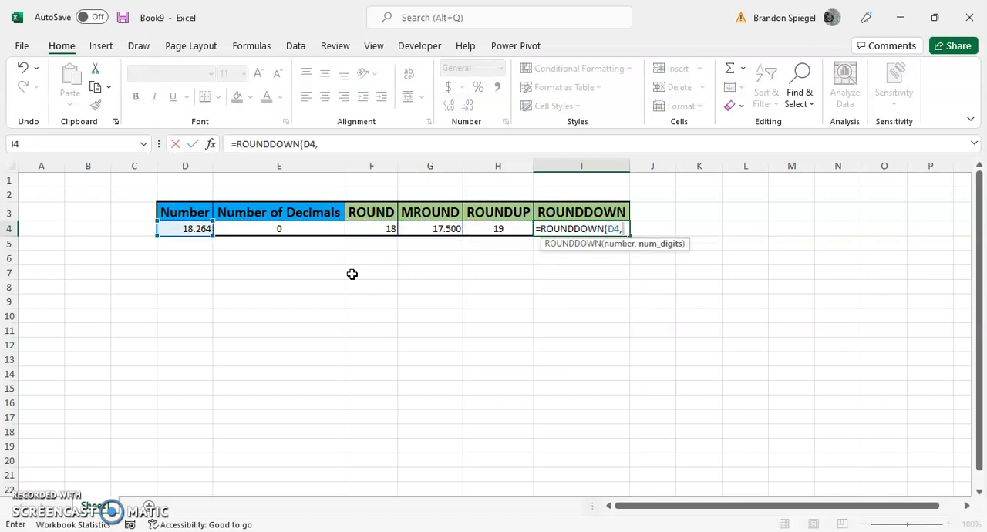
key("Left")
key("Left")
key("Left")
key("Left")
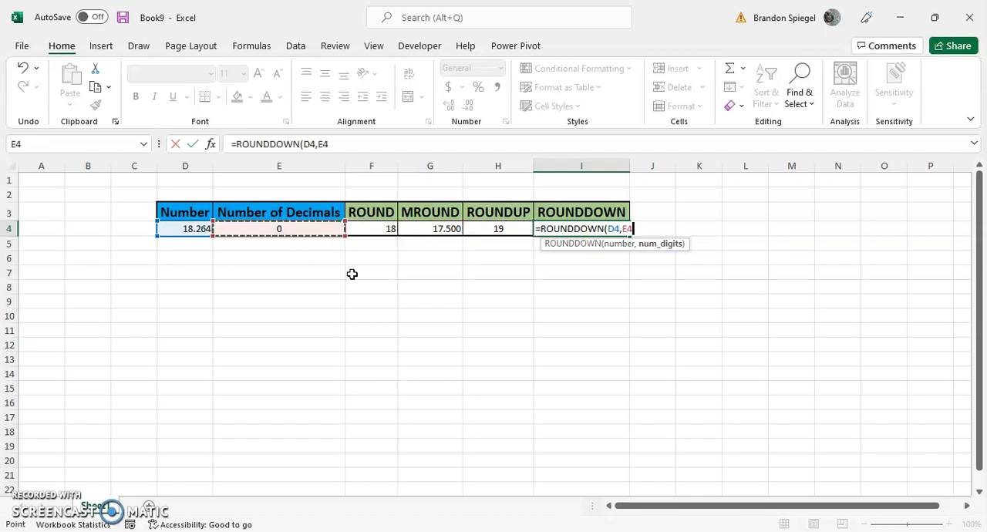
type(")")
key("Return")
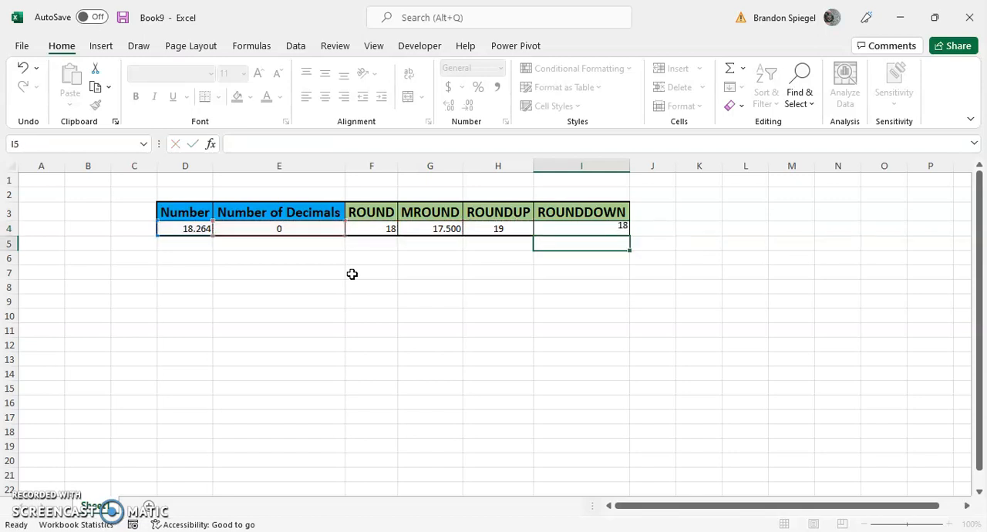
- Set the number of decimals in cell E4 to 1 to test the ROUNDDOWN formula
key("Up")
key("Left")
key("Left")
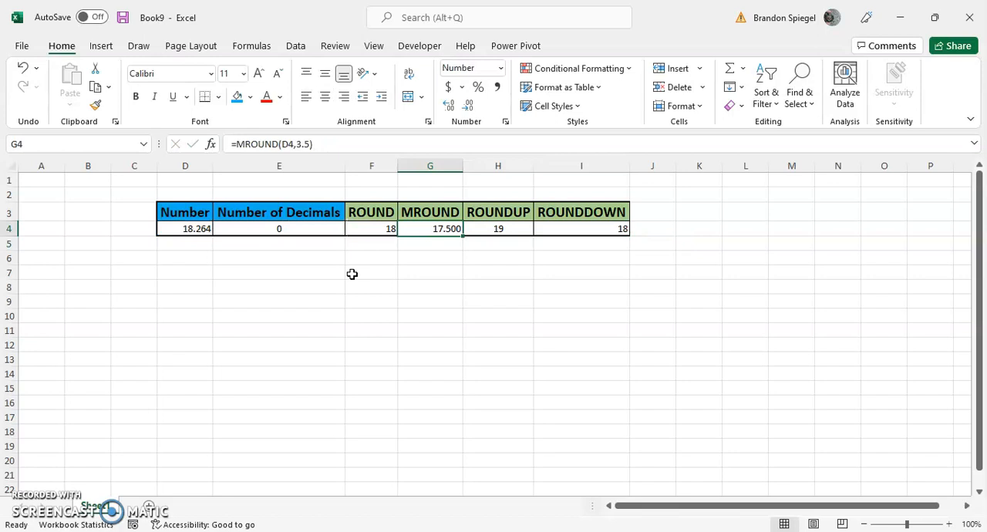
key("Left")
key("Left")
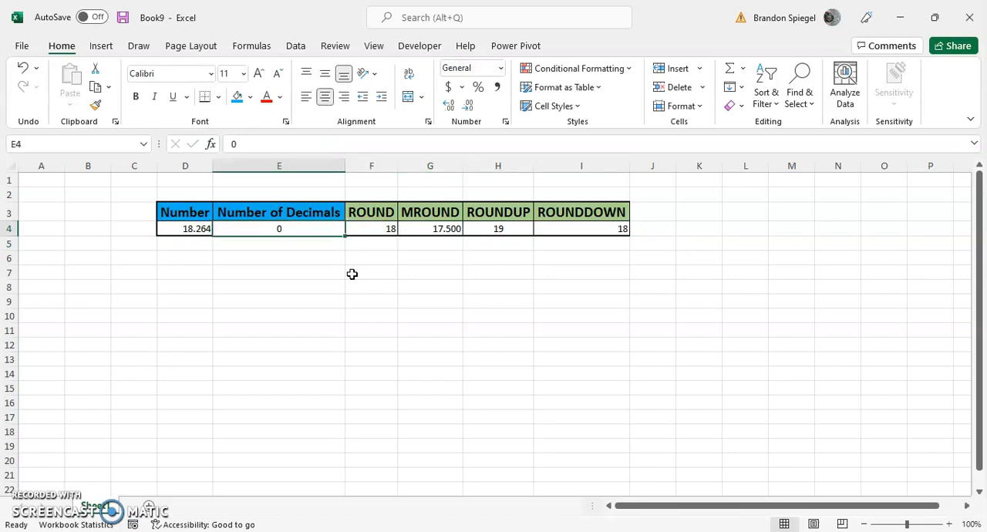
type("1")
key("Return")
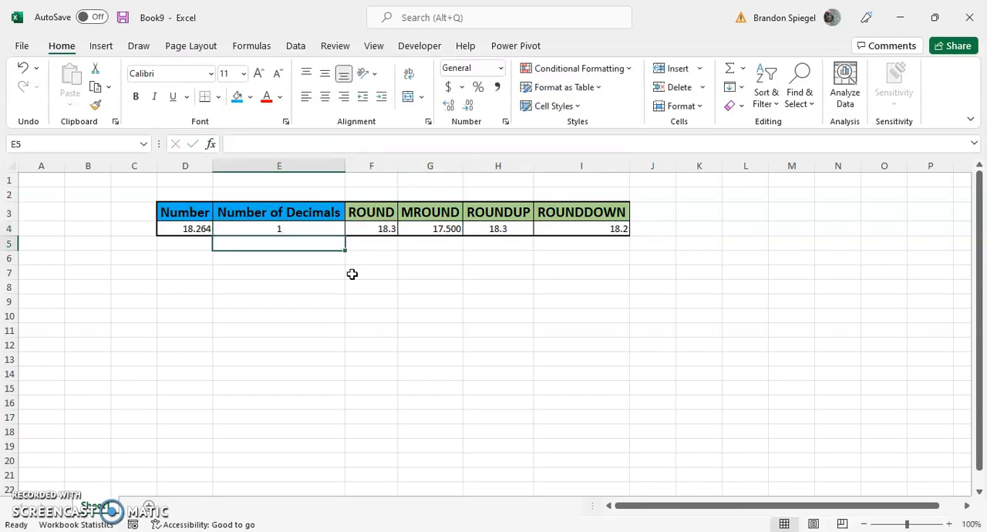
- Compare the ROUNDUP, ROUNDDOWN, ROUND and MROUND formulas and results in row 4
key("Up")
key("Right")
key("Right")
key("Right")
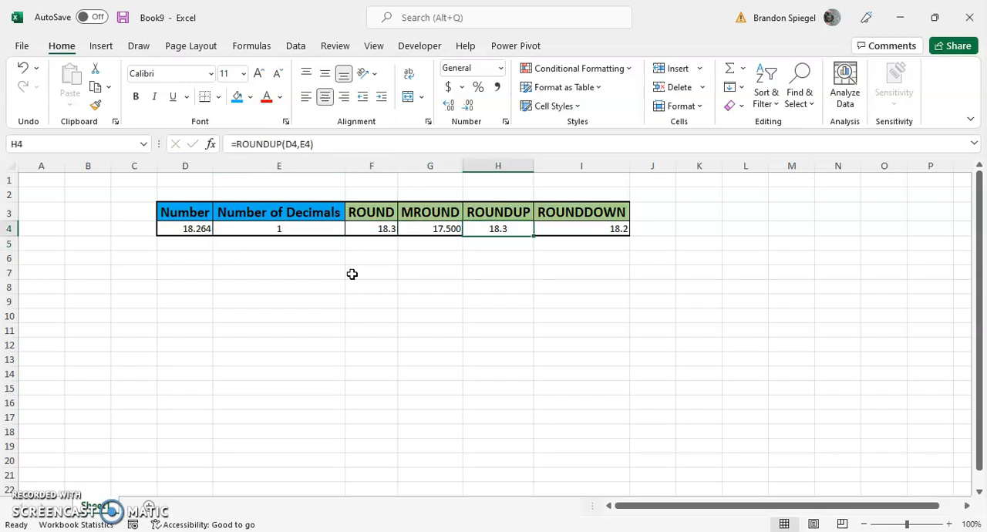
key("Right")
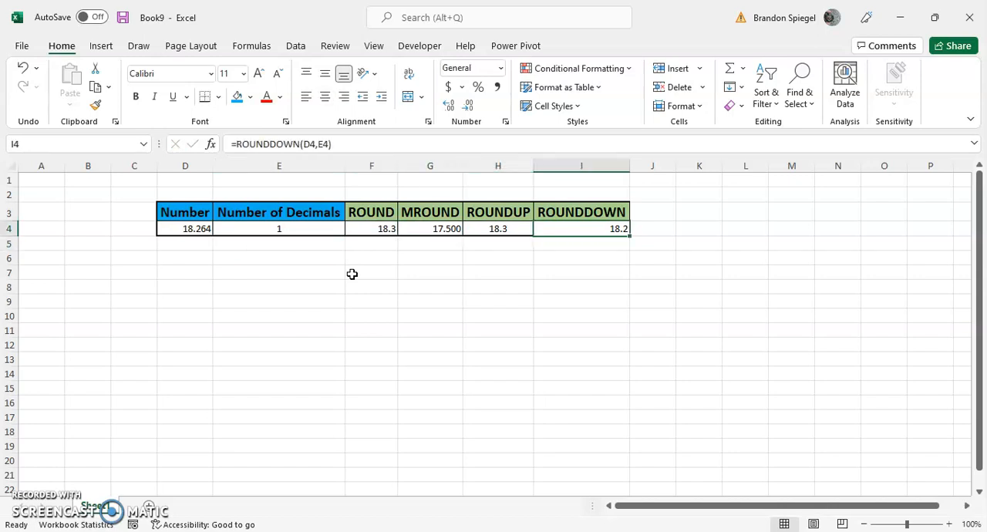
key("Left")
key("Left")
key("Left")
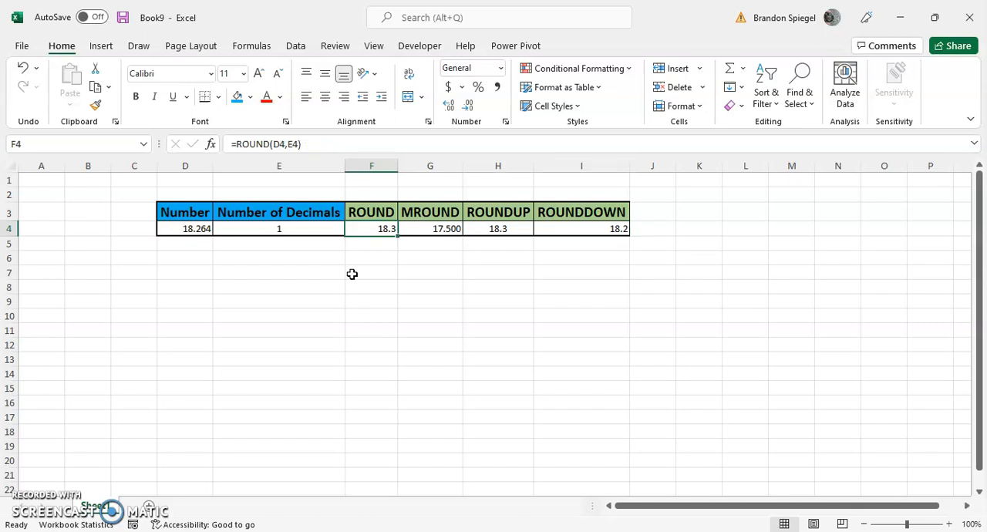
key("Right")
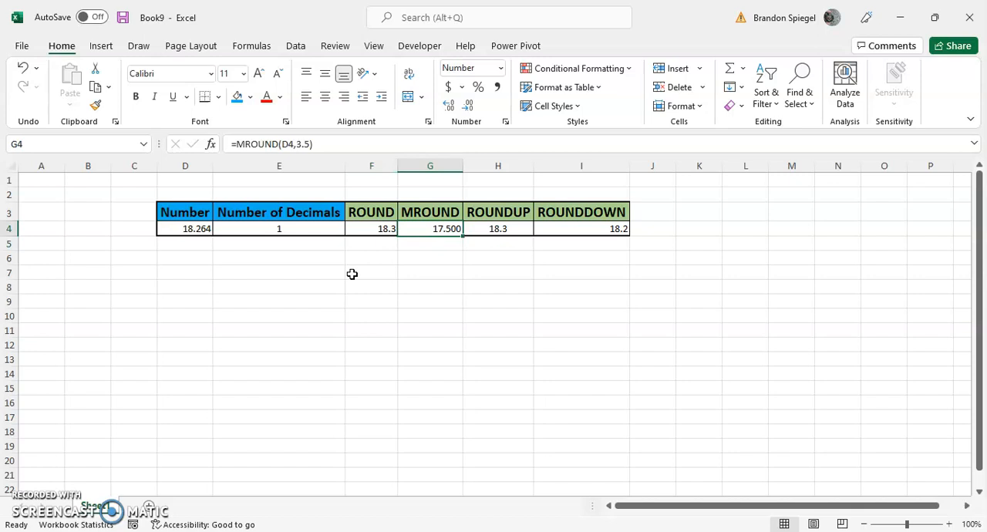
- Set the number of decimals in cell E4 to 0 and go through the rounding results in row 4
key("Left")
key("Left")
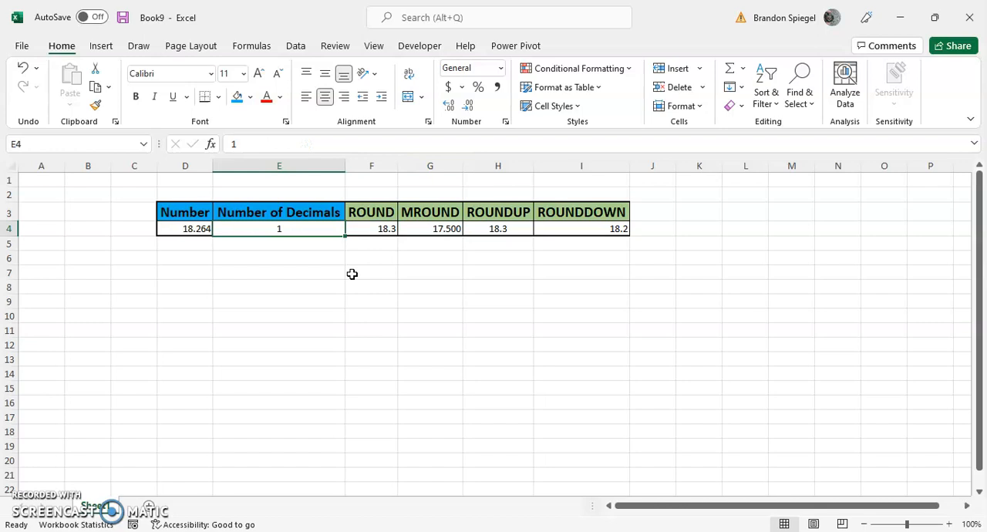
type("0")
key("Return")
key("Up")
key("Right")
key("Right")
key("Right")
key("Right")
- Set the number of decimals in cell E4 to 3 and check the results up to the ROUNDDOWN cell I4
key("Up")
key("Left")
key("Left")
key("Left")
key("Down")
key("Left")
type("3")
key("Return")
key("Up")
key("Right")
key("Right")
key("Right")
key("Right")
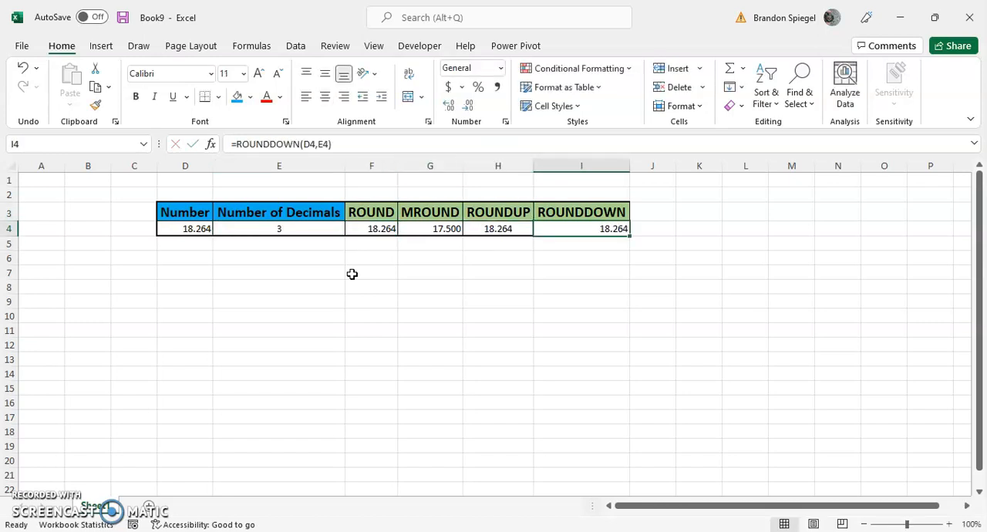
- Set the number of decimals in cell E4 to 2
key("Left")
key("Left")
key("Left")
key("Left")
type("2")
key("Return")
- Change the multiple in the MROUND formula in cell G4 to 3 and review the edited formula
key("Right")
key("Up")
key("Right")
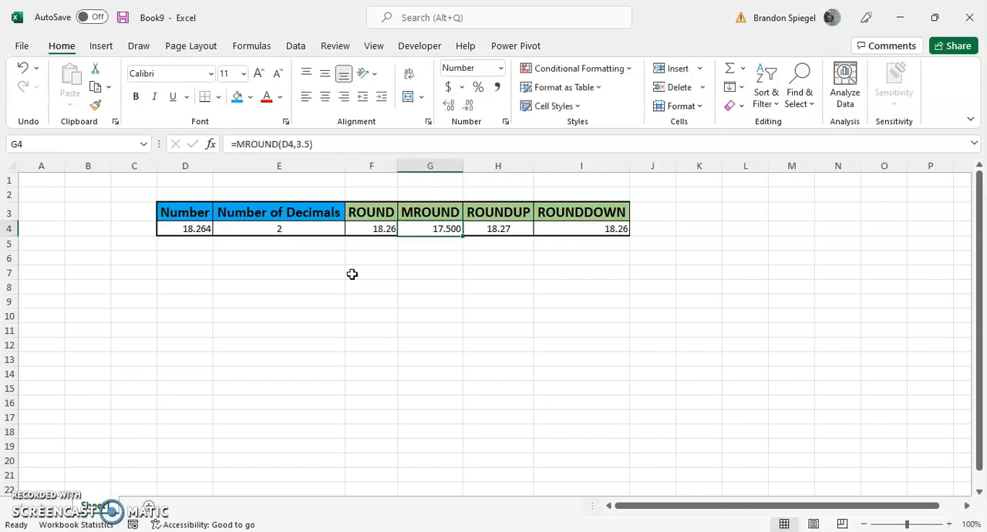
key("F2")
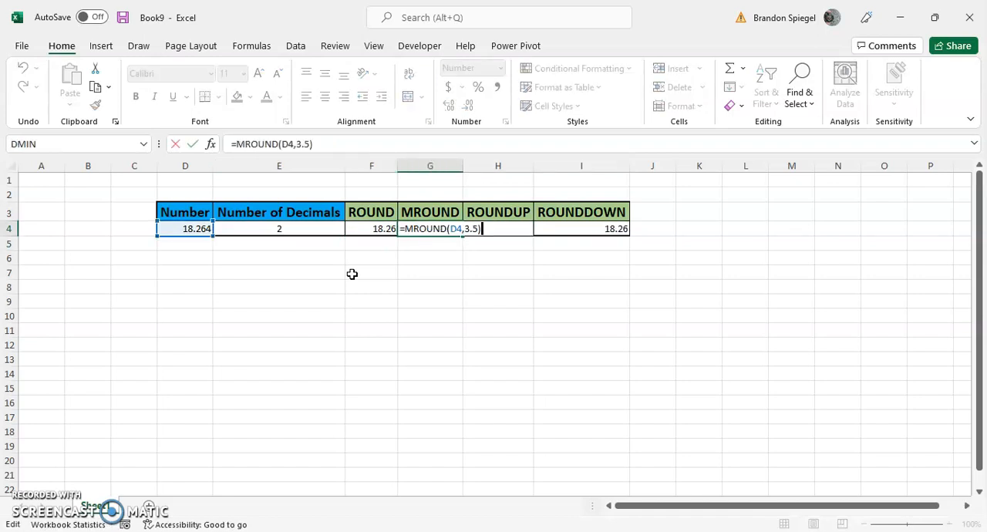
key("Escape")
key("F2")
key("Left")
key("BackSpace")
key("BackSpace")
key("Return")
key("Up")
key("F2")
key("Escape")
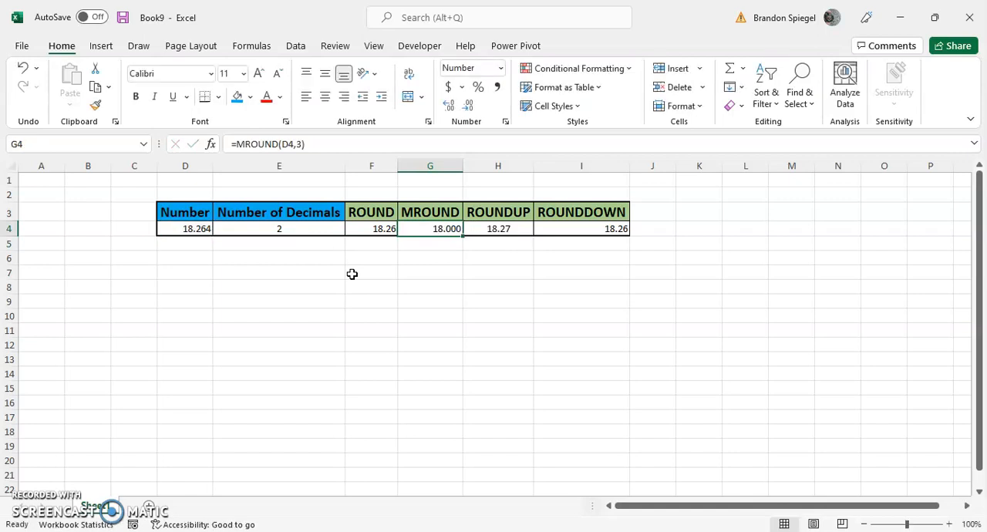
- Set the multiple in the MROUND formula in cell G4 back to 3.5
key("F2")
key("Escape")
key("F2")
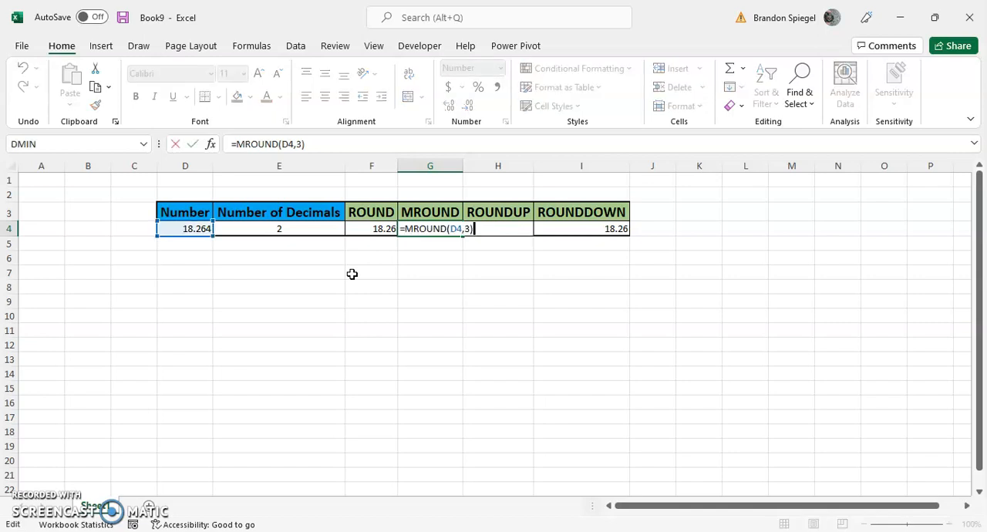
key("Left")
type(".5")
key("Return")
key("Up")
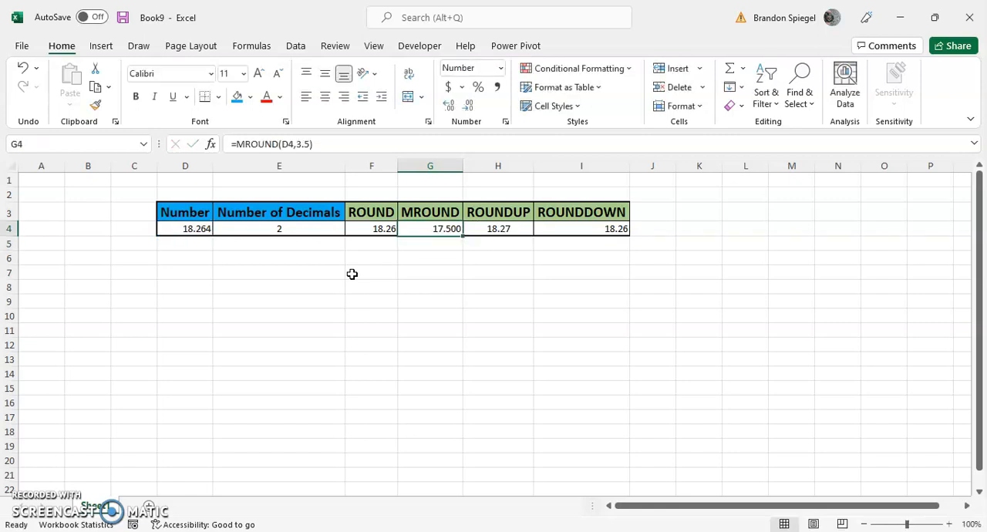
- Remove the decimal part of the MROUND multiple in cell G4 so the formula reads =MROUND(D4,3)
key("F2")
key("Left")
key("BackSpace")
key("BackSpace")
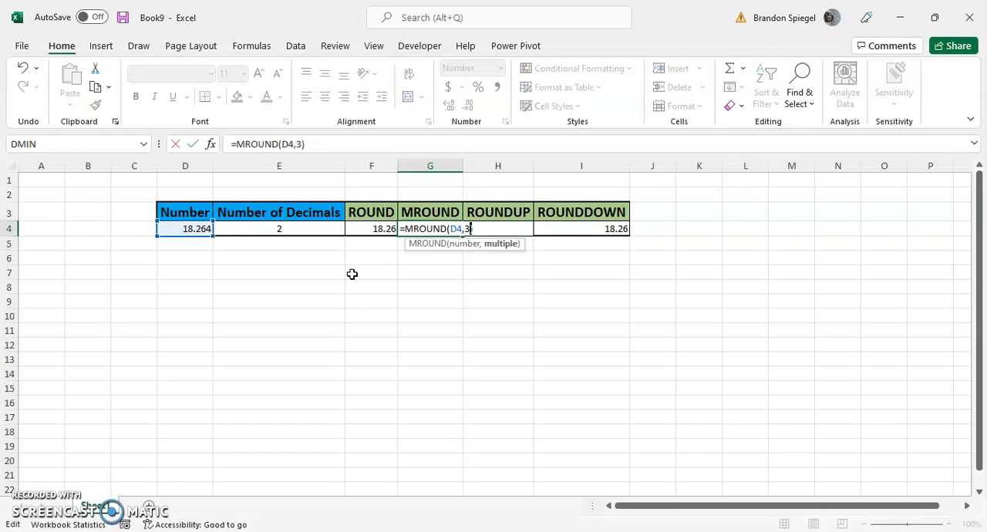
key("Right")
key("Return")
key("Up")
- Set the multiple in the MROUND formula in cell G4 to 10
key("F2")
key("BackSpace")
type("10")
key("Return")
key("Up")
key("Down")
key("Down")
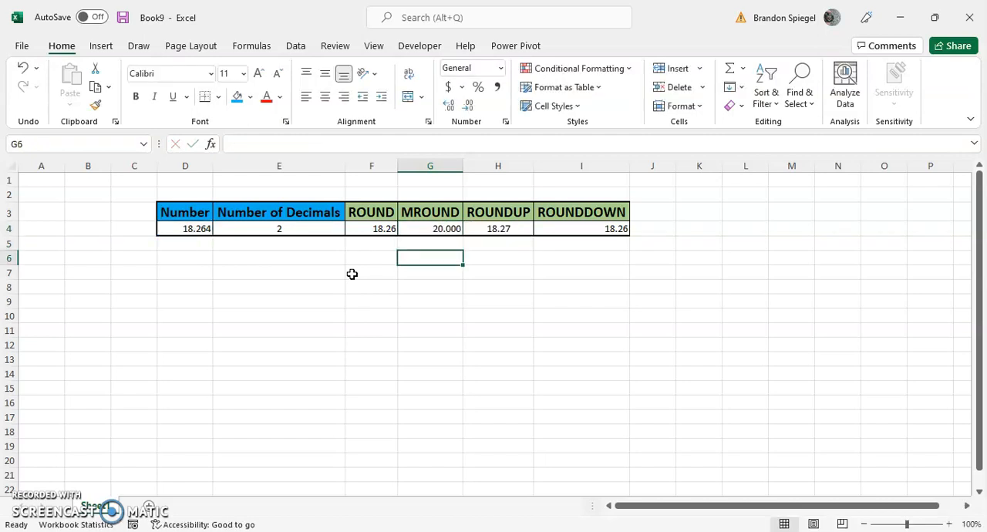